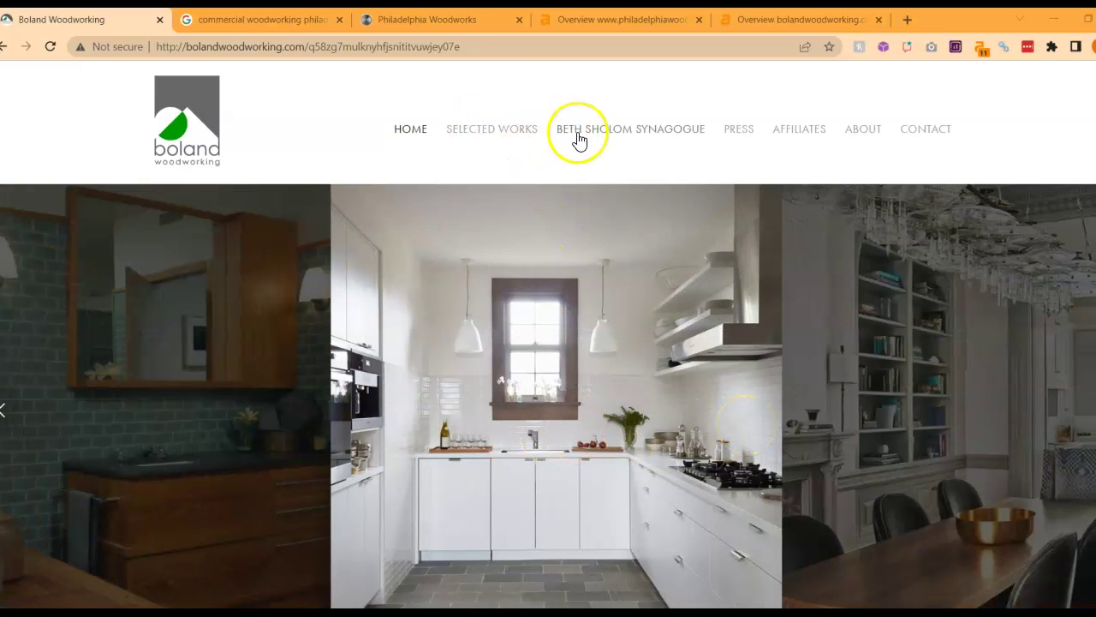
Examine the Boland Woodworking home page from its navigation and image gallery to the contact details in the footer.
mouse_move(509, 160)
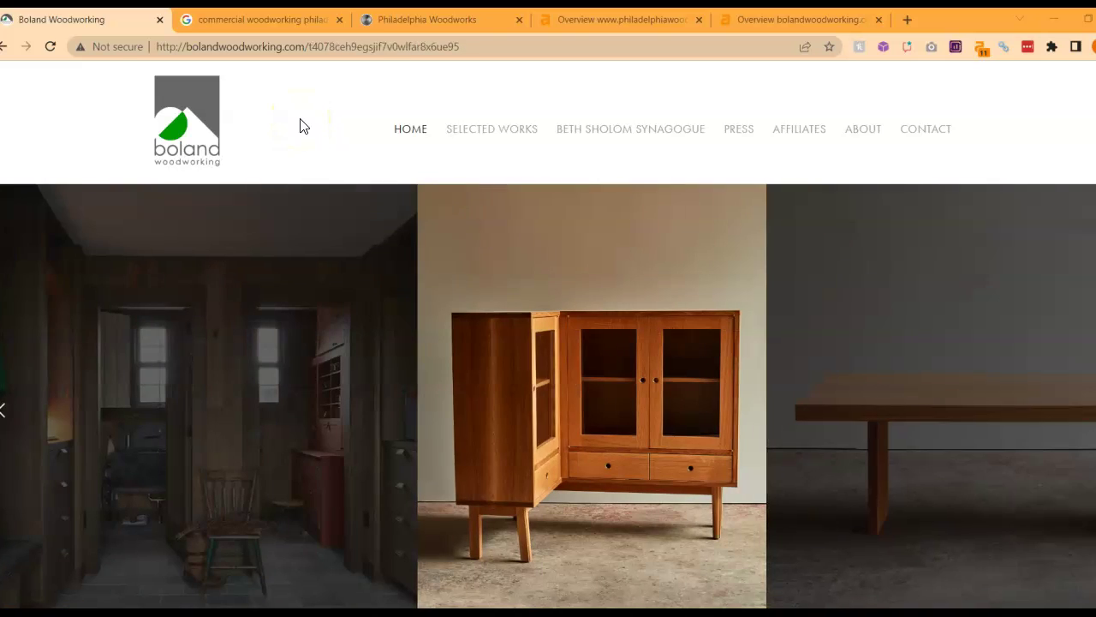
mouse_move(491, 129)
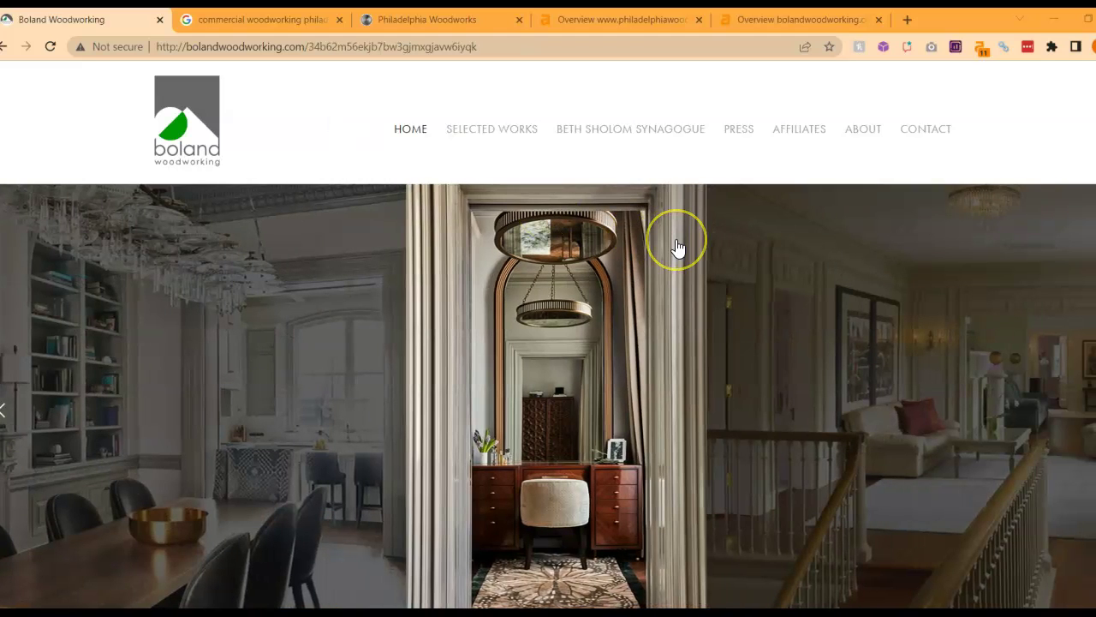
scroll(680, 249, "down", 2)
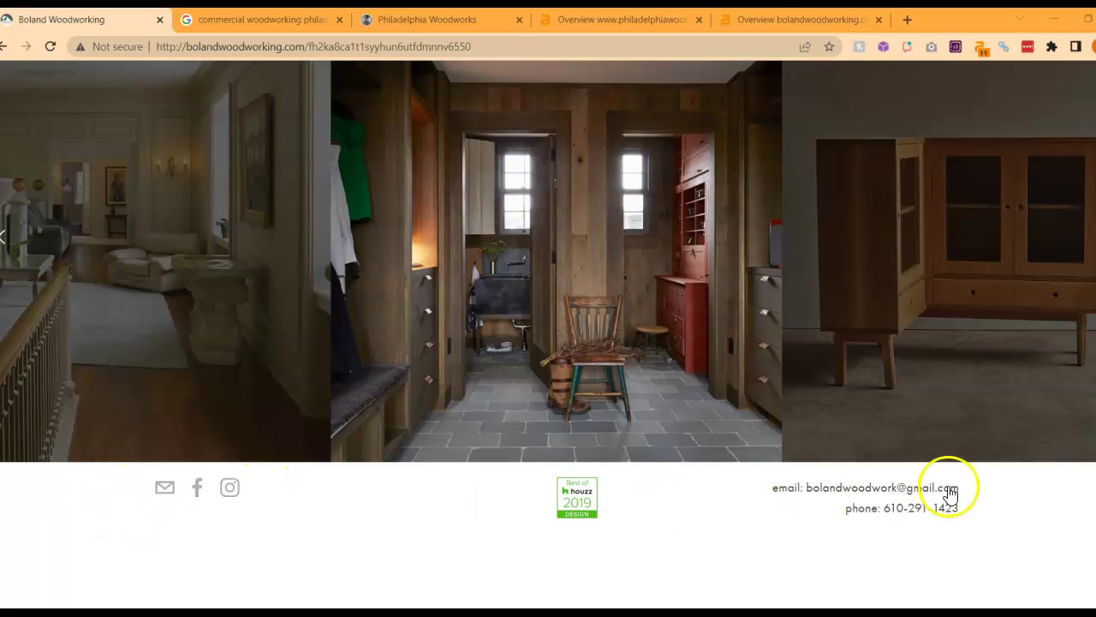
scroll(588, 456, "up", 2)
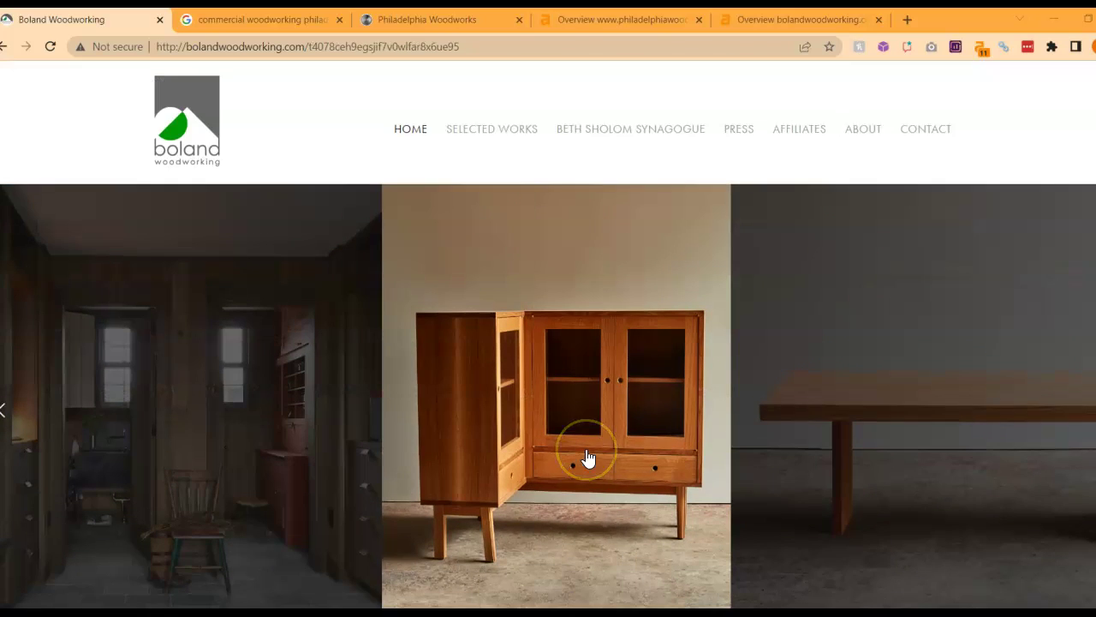
scroll(587, 459, "down", 2)
scroll(587, 459, "up", 2)
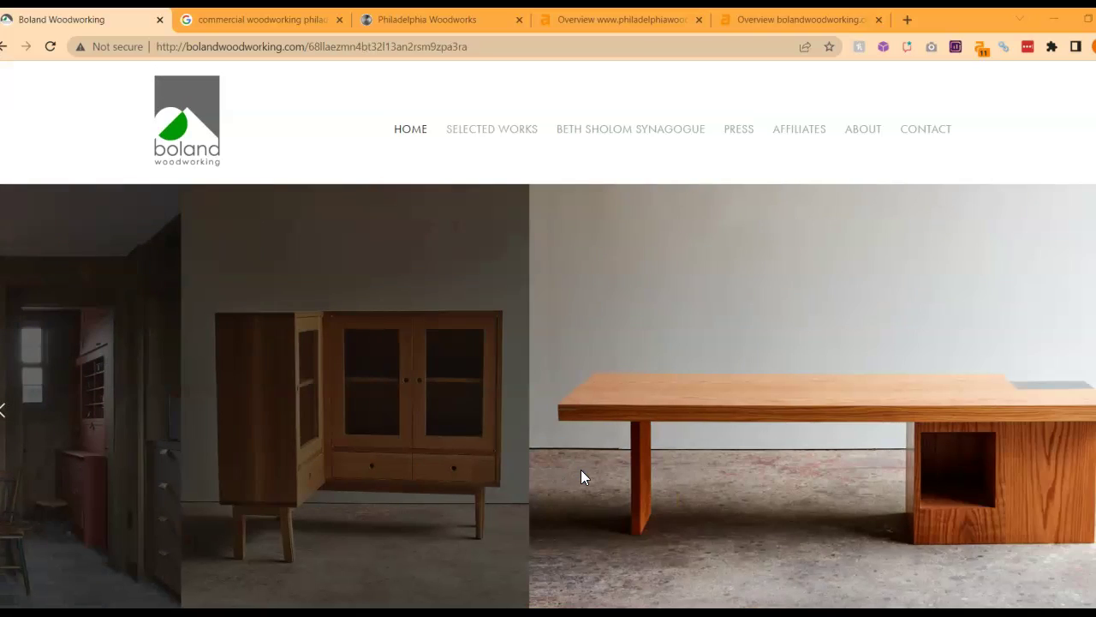
scroll(580, 469, "down", 2)
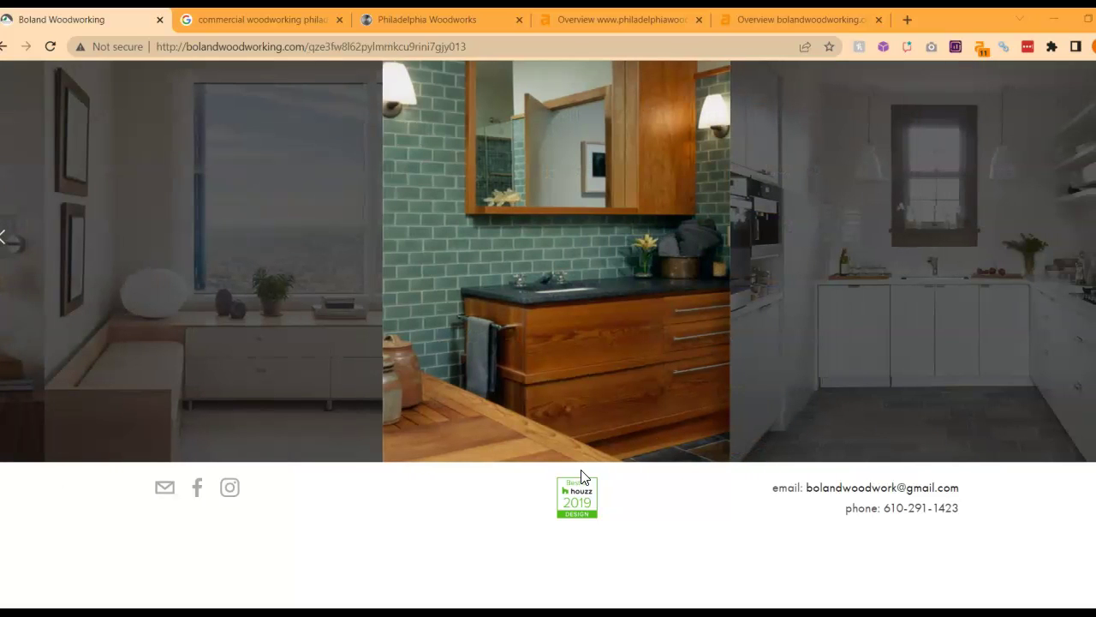
scroll(580, 476, "up", 2)
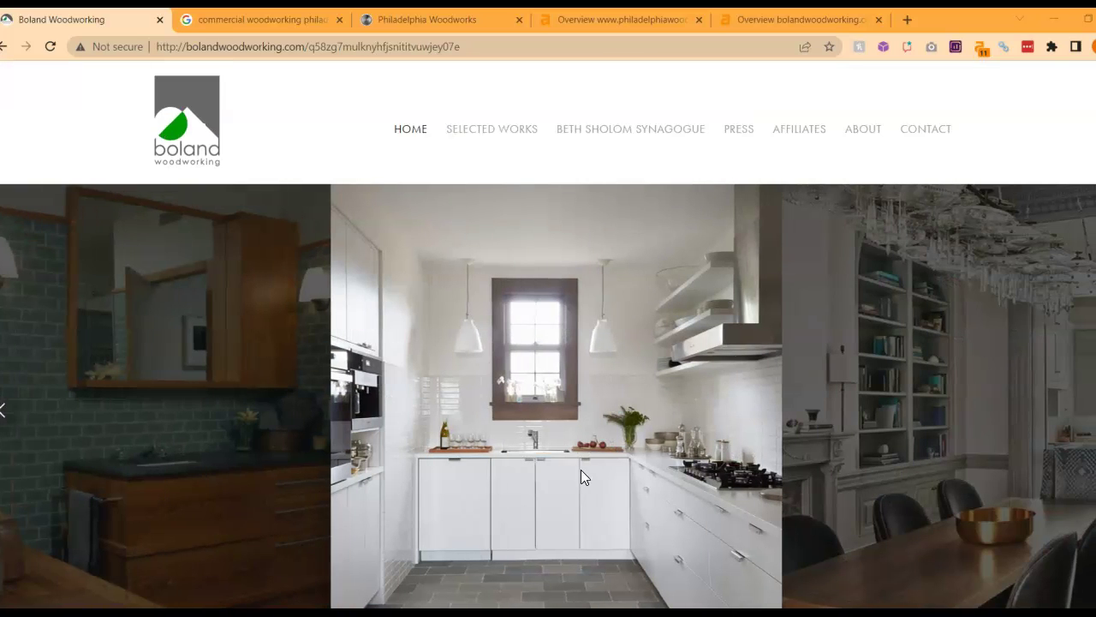
Browse through the project photos in the Boland Woodworking home page gallery.
left_click(558, 458)
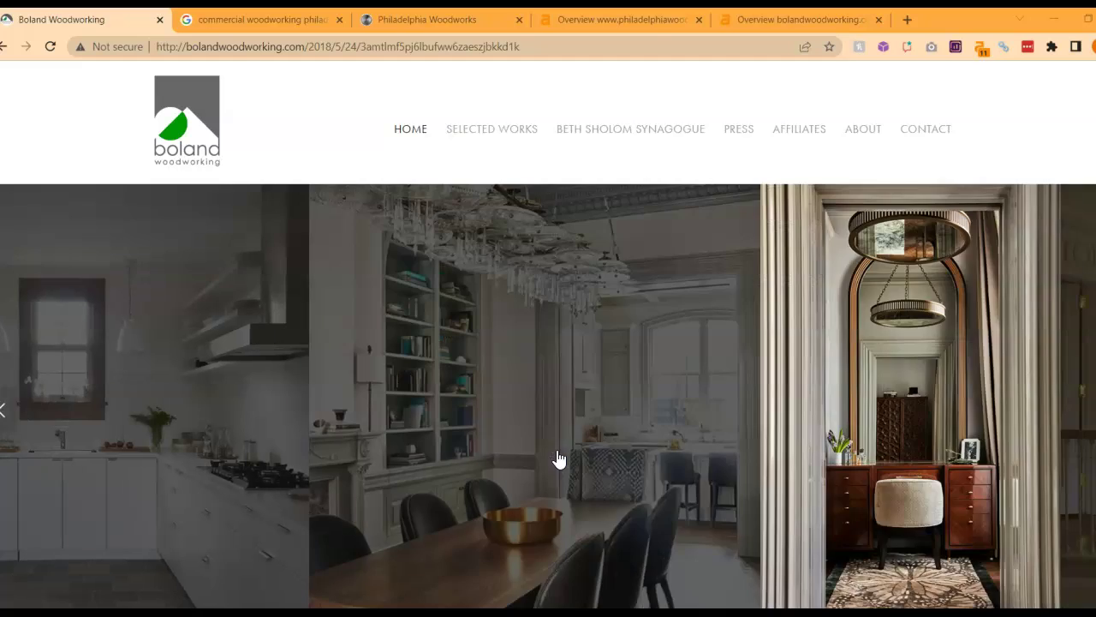
left_click(415, 287)
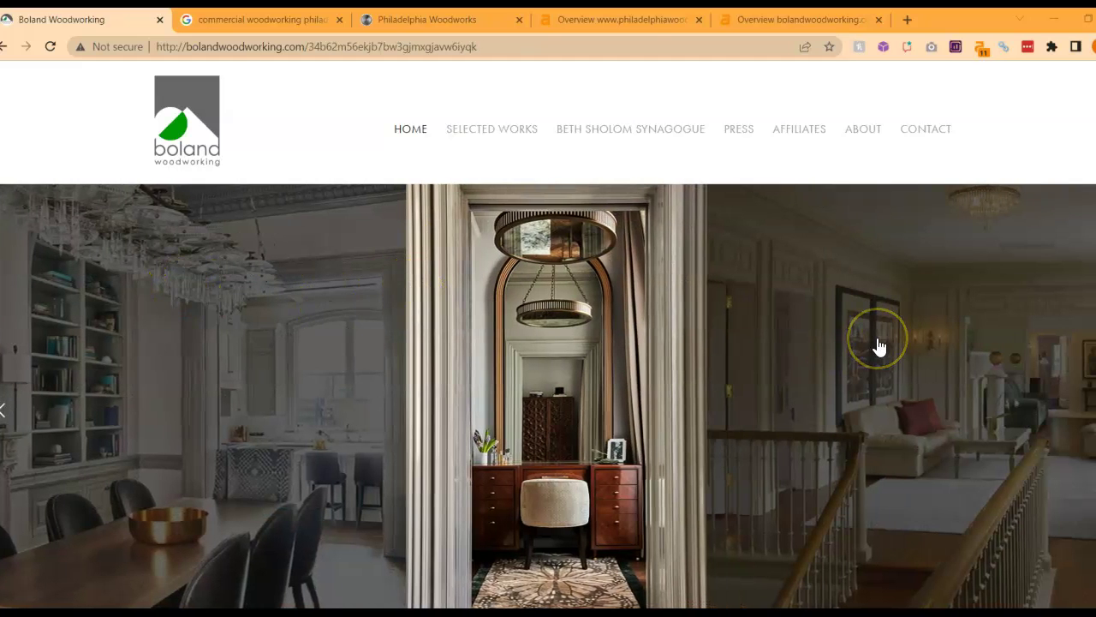
left_click(509, 372)
left_click(448, 400)
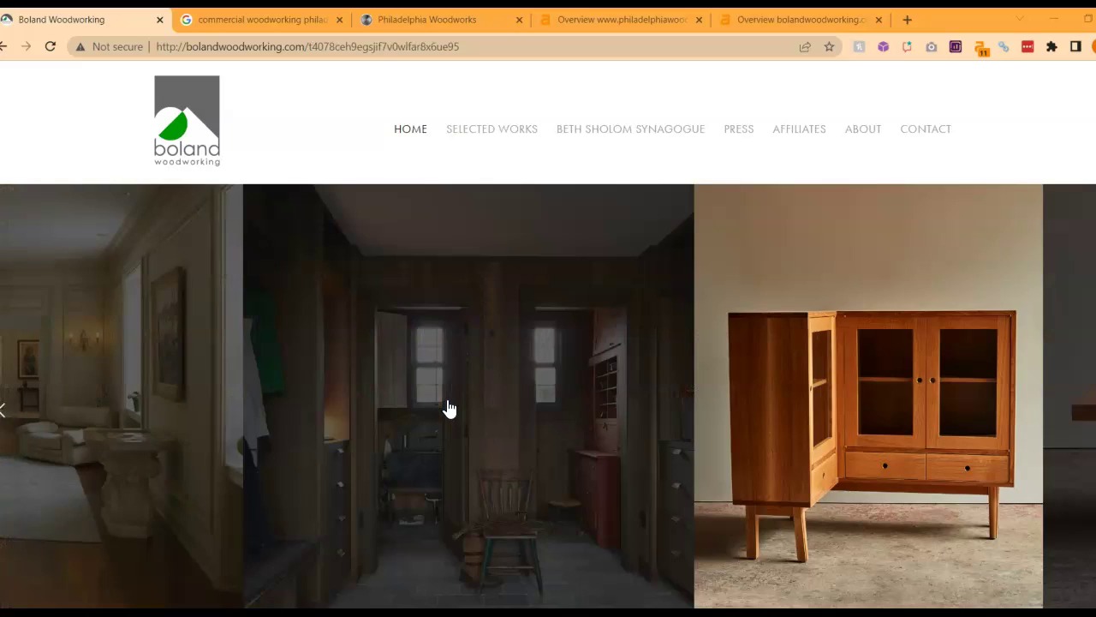
scroll(448, 410, "down", 2)
Review the Google results for "commercial woodworking philadelphia pa", covering the Places listings and the top organic results.
left_click(261, 19)
left_click(157, 53)
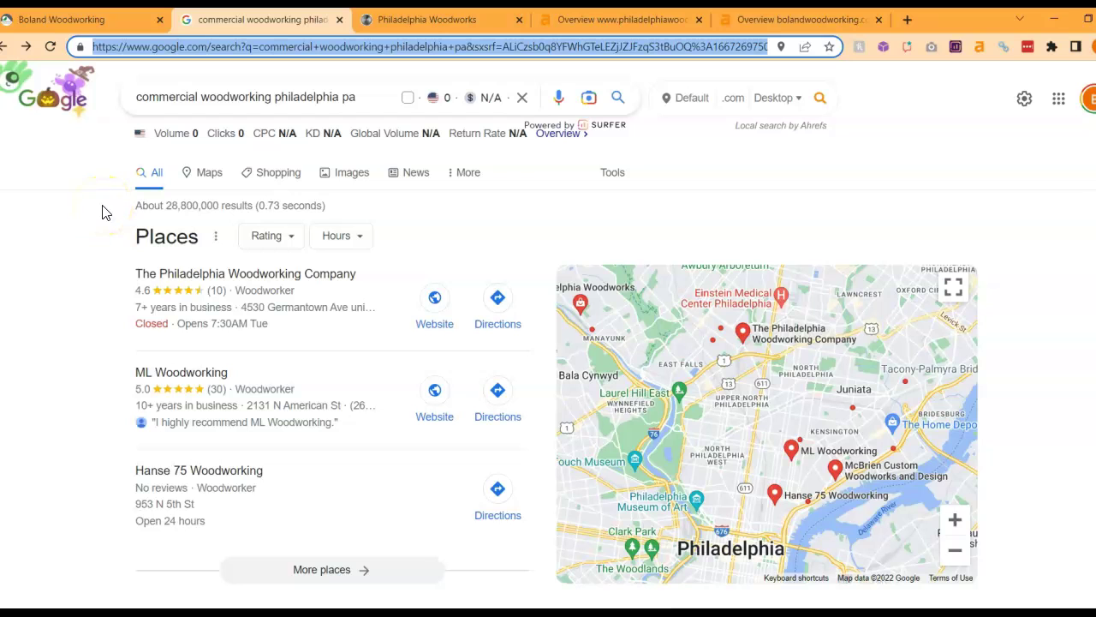
scroll(101, 212, "down", 1)
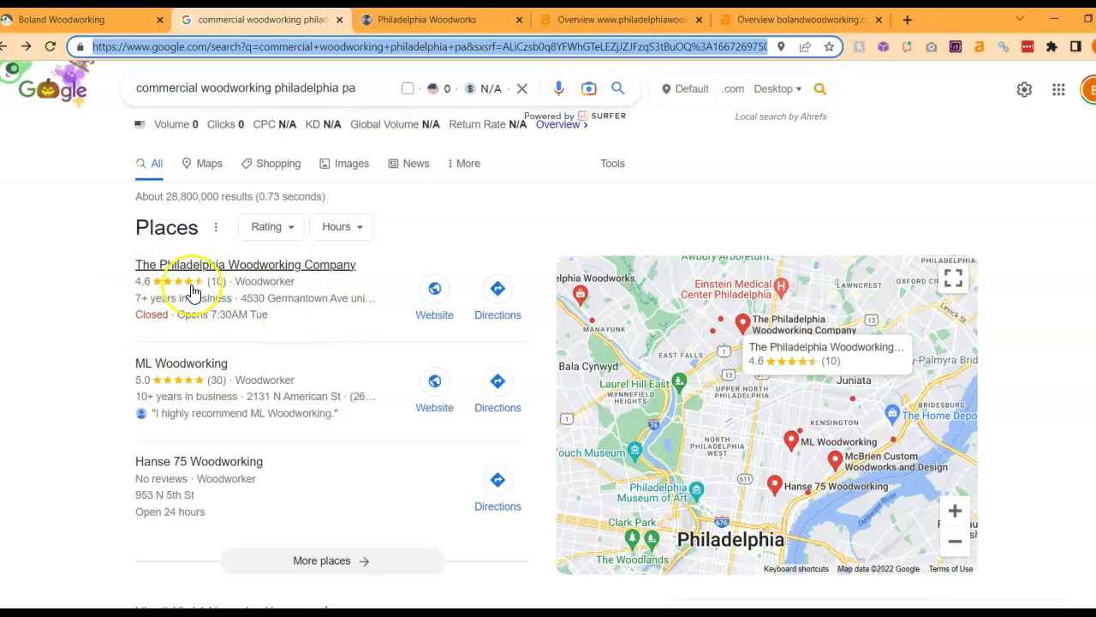
scroll(184, 291, "down", 1)
scroll(193, 294, "down", 4)
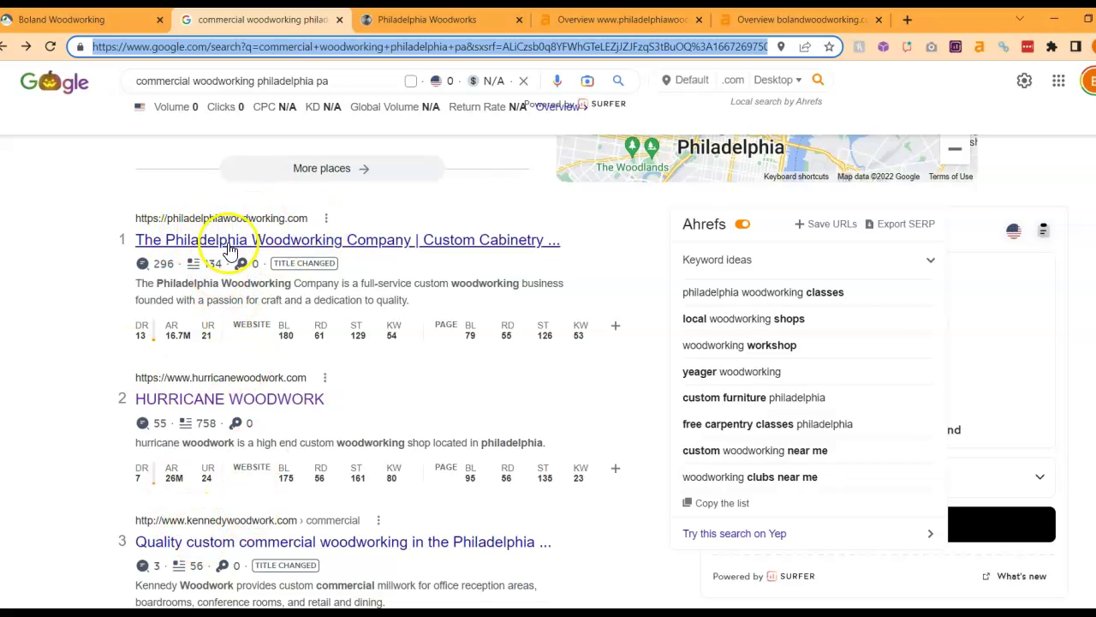
Examine the Philadelphia Woodworks competitor home page, including its navigation, service sections and footer.
left_click(433, 19)
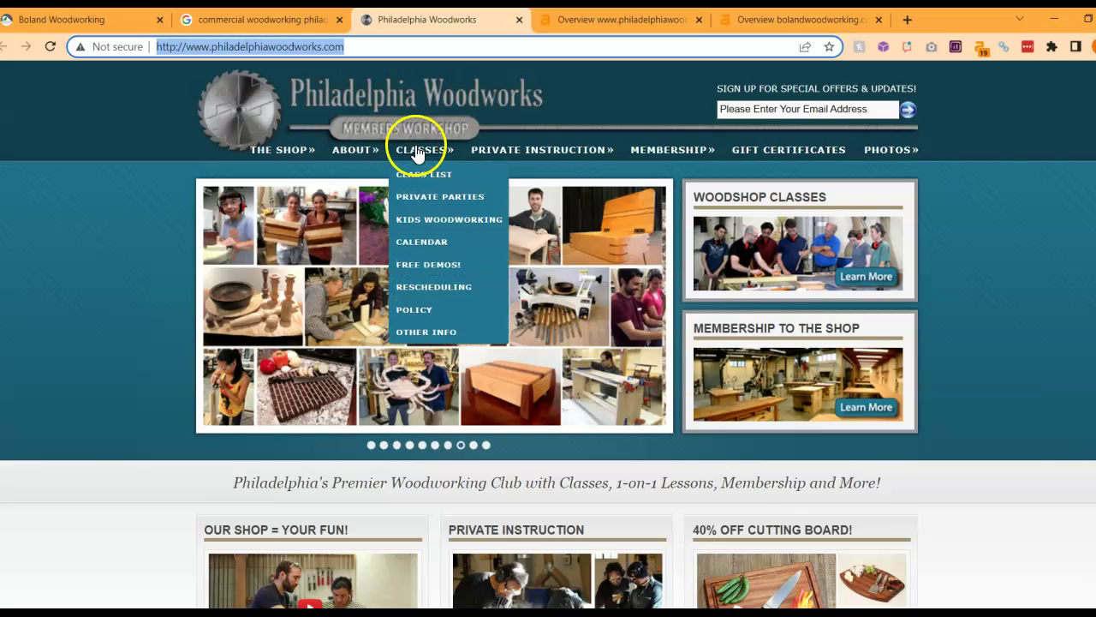
mouse_move(562, 156)
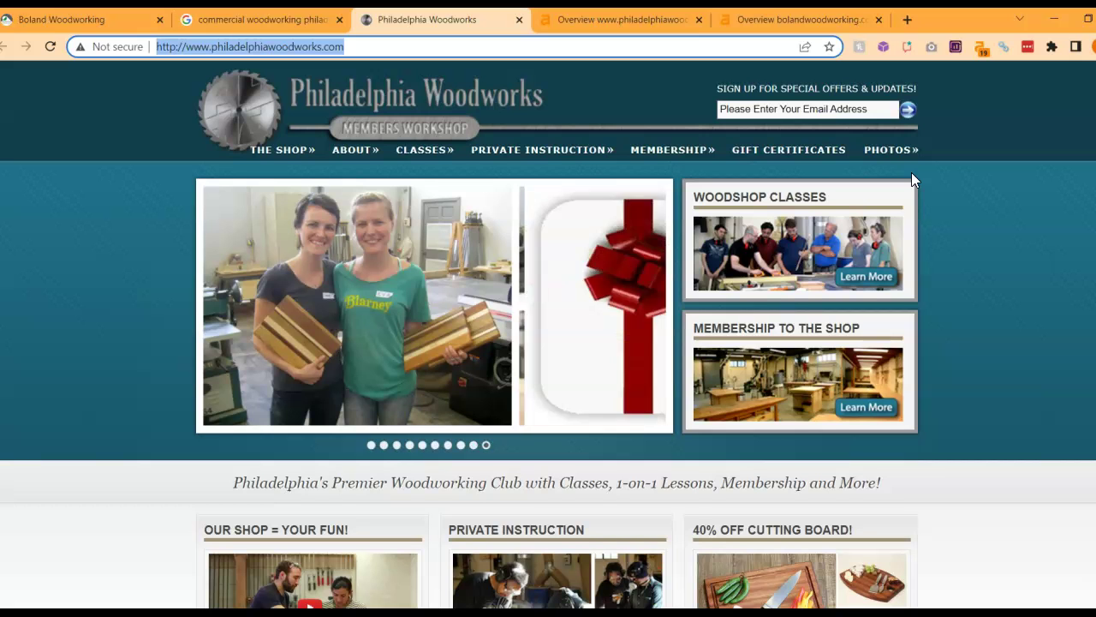
scroll(913, 175, "down", 2)
scroll(913, 175, "down", 3)
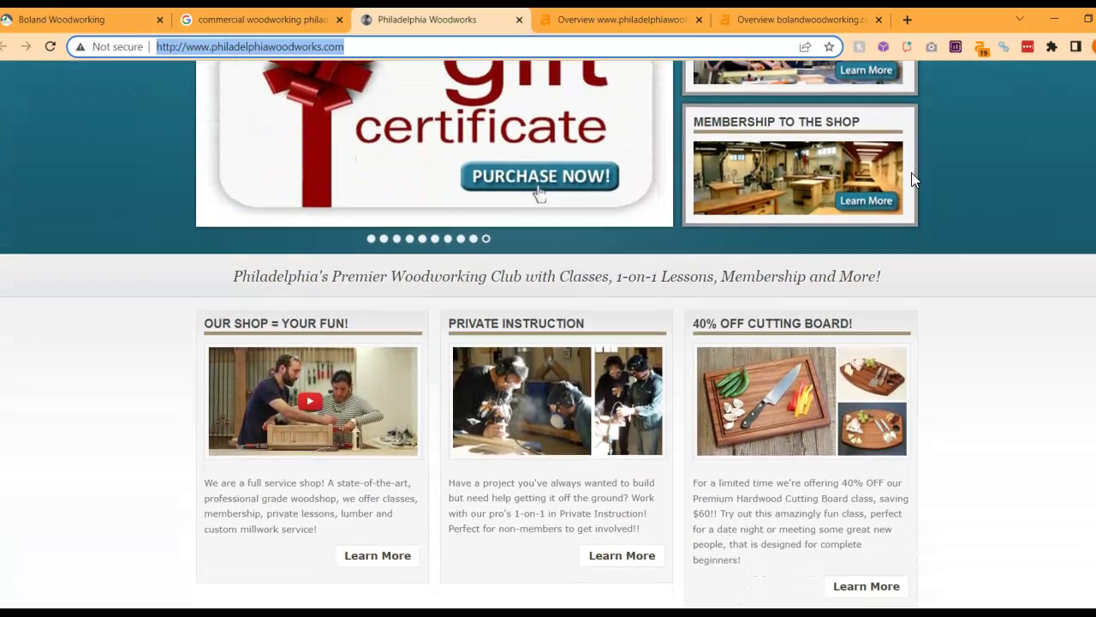
scroll(912, 180, "down", 3)
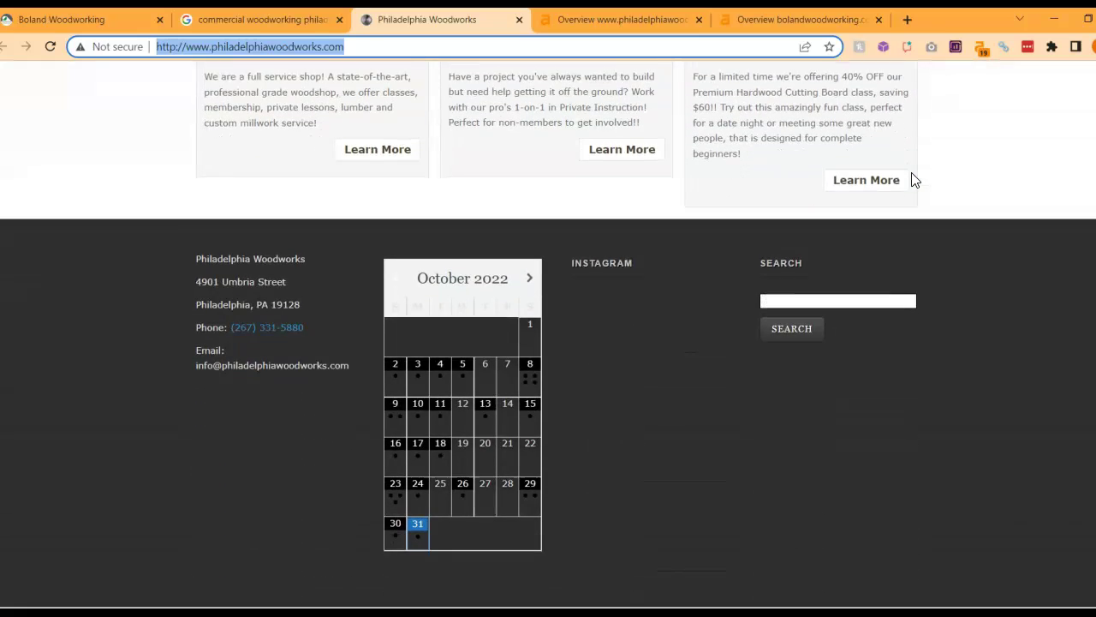
scroll(913, 180, "up", 4)
scroll(911, 175, "up", 4)
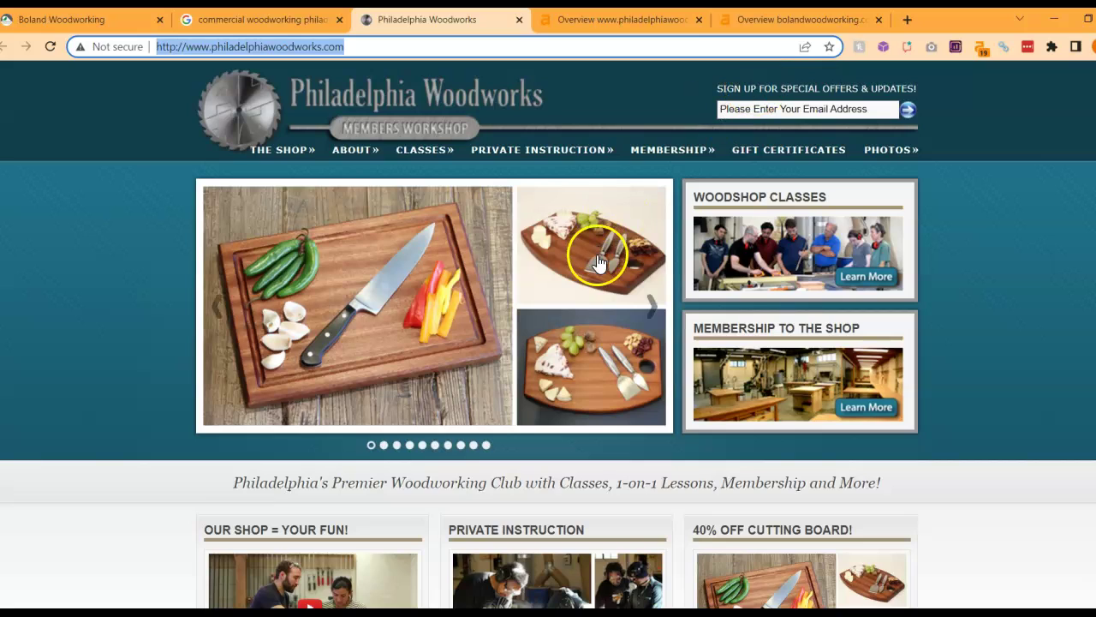
left_click(565, 21)
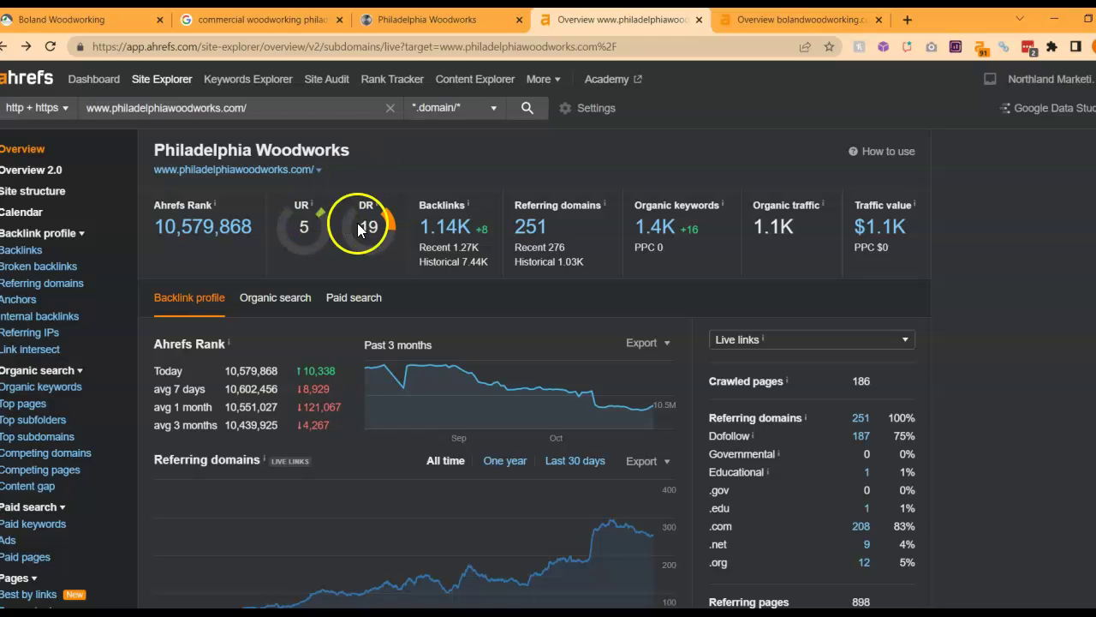
left_click(305, 243)
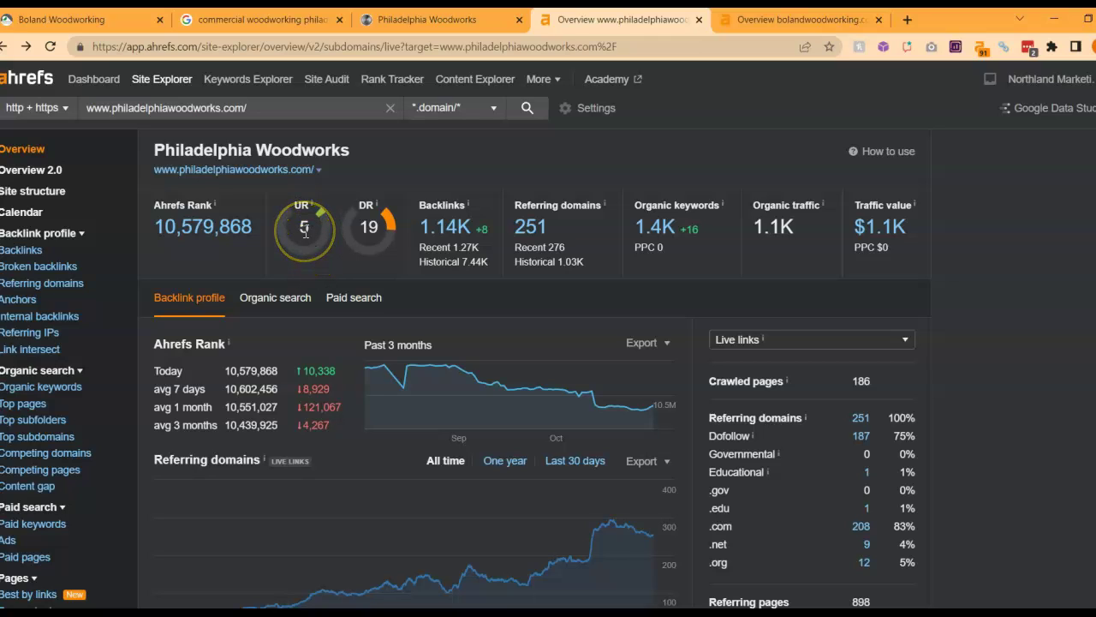
left_click(360, 239)
left_click(304, 225)
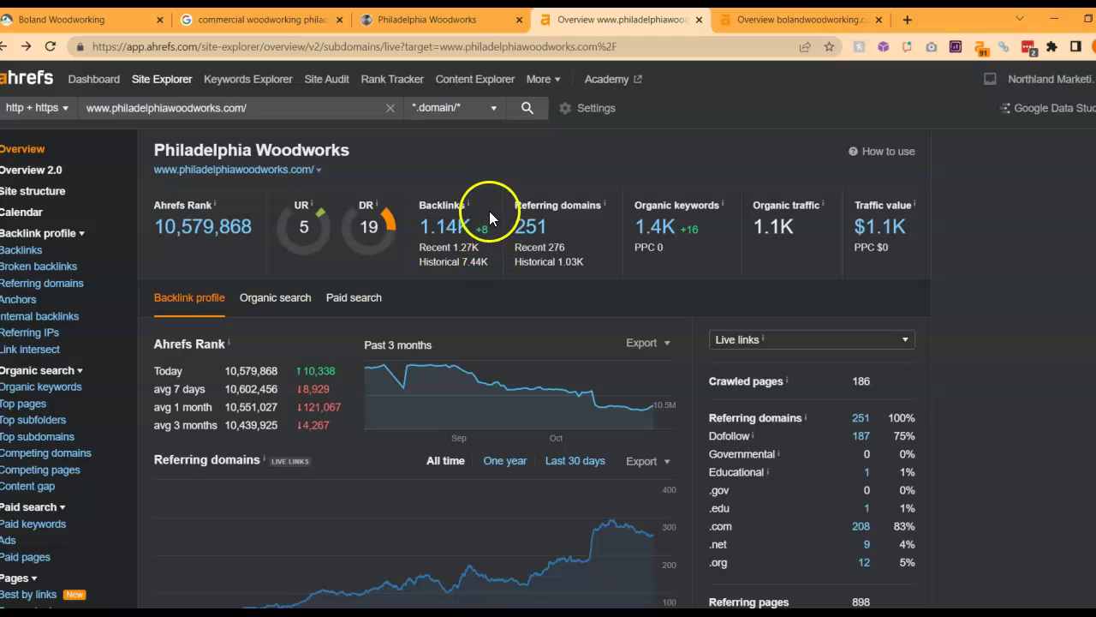
mouse_move(473, 198)
left_click(668, 230)
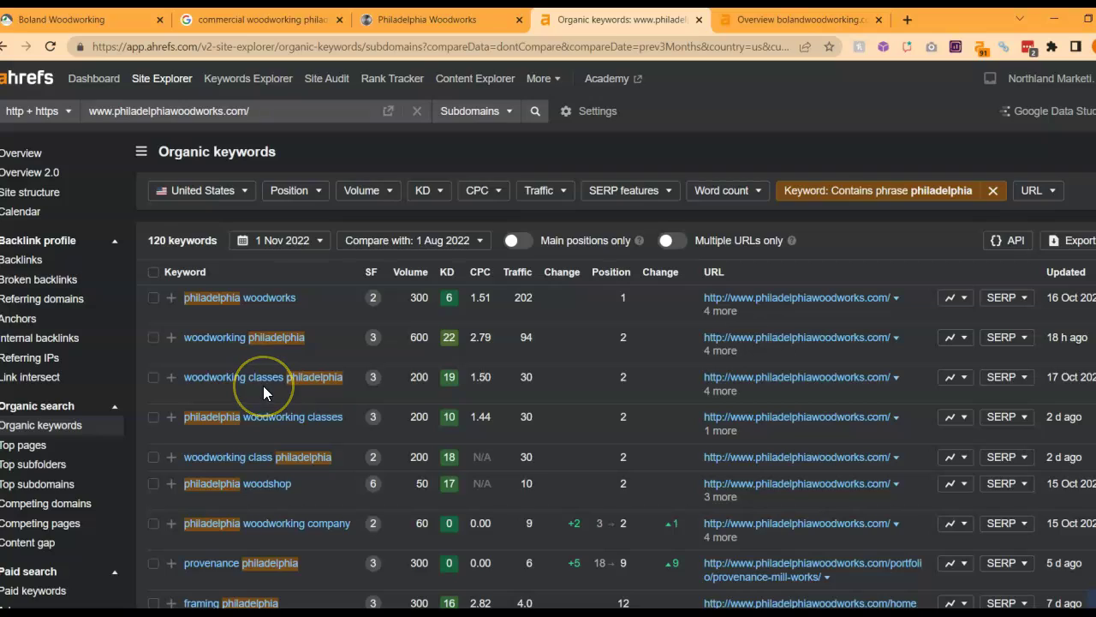
scroll(263, 385, "down", 2)
scroll(263, 385, "down", 1)
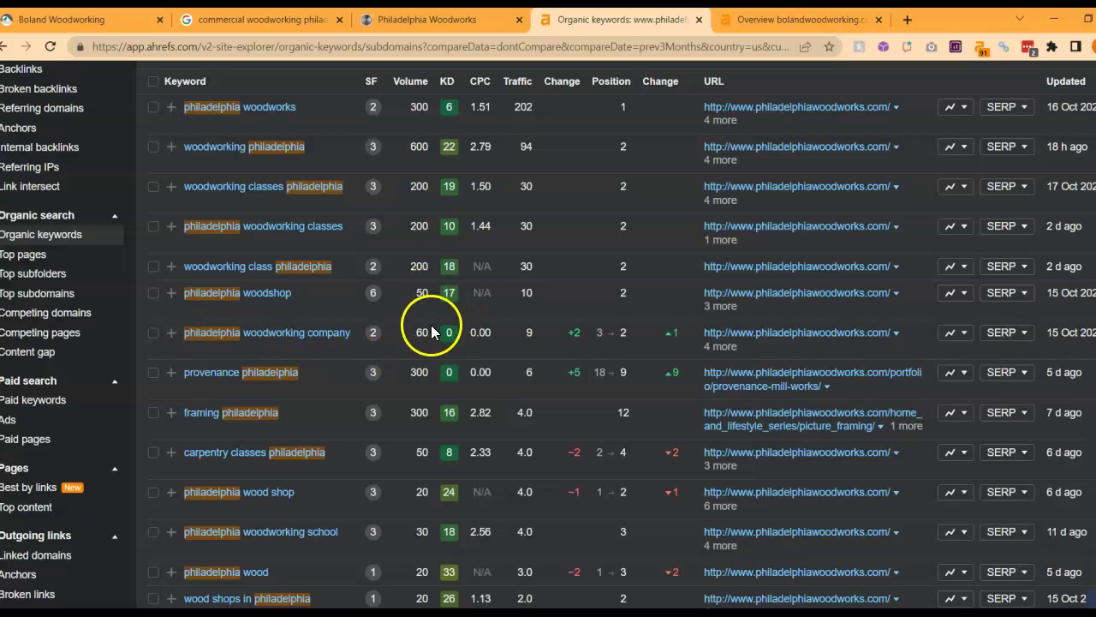
scroll(431, 327, "down", 3)
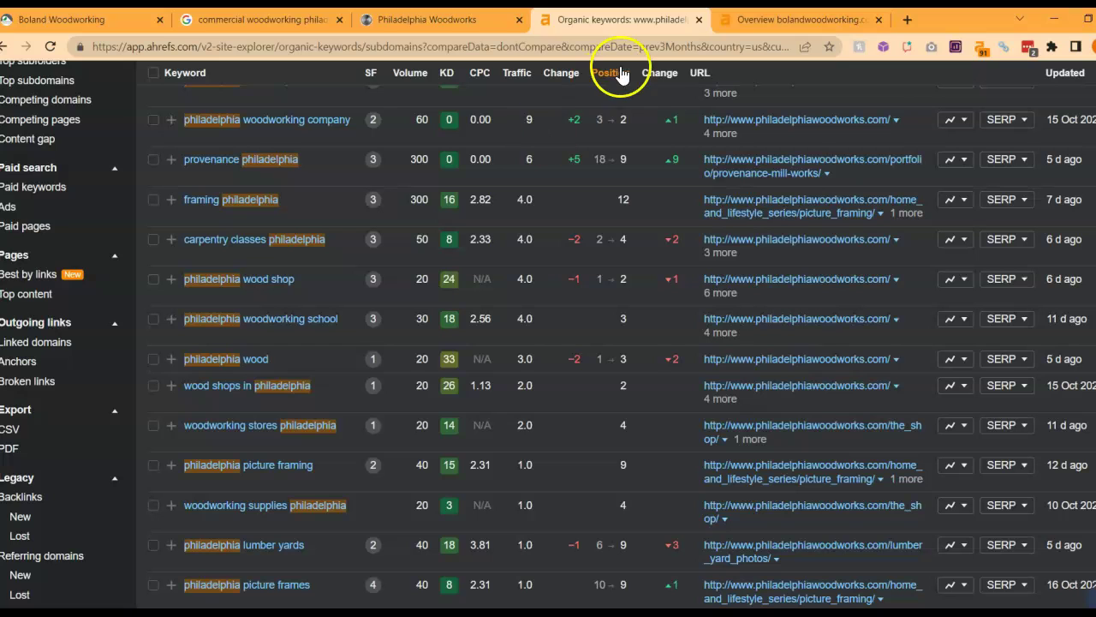
Check the Ahrefs overview of bolandwoodworking.com and open its organic keywords report.
left_click(728, 21)
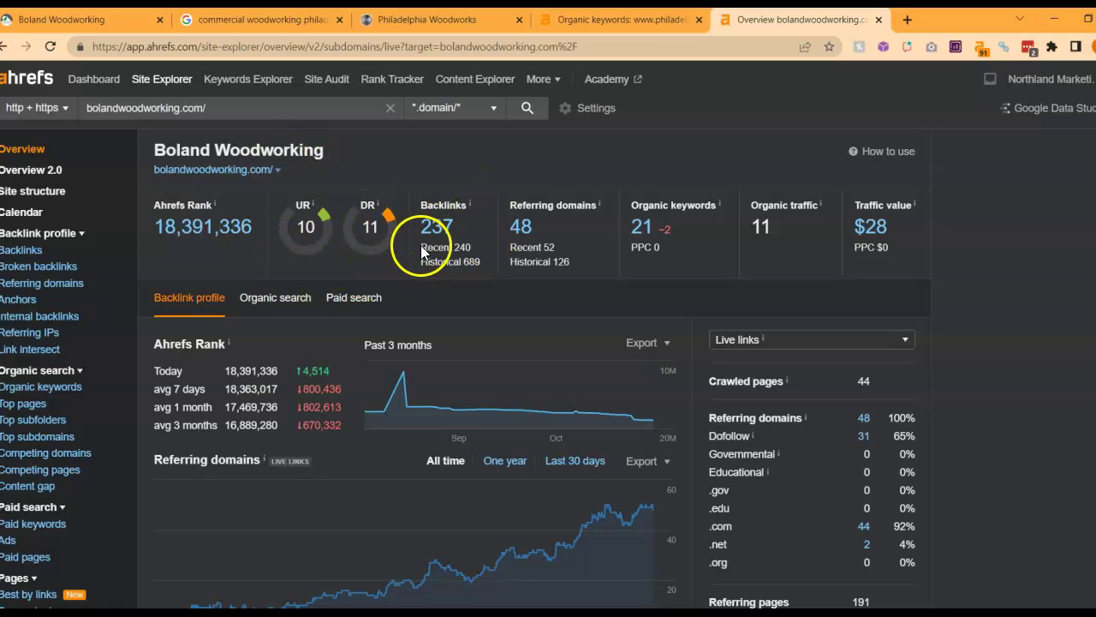
left_click(640, 228)
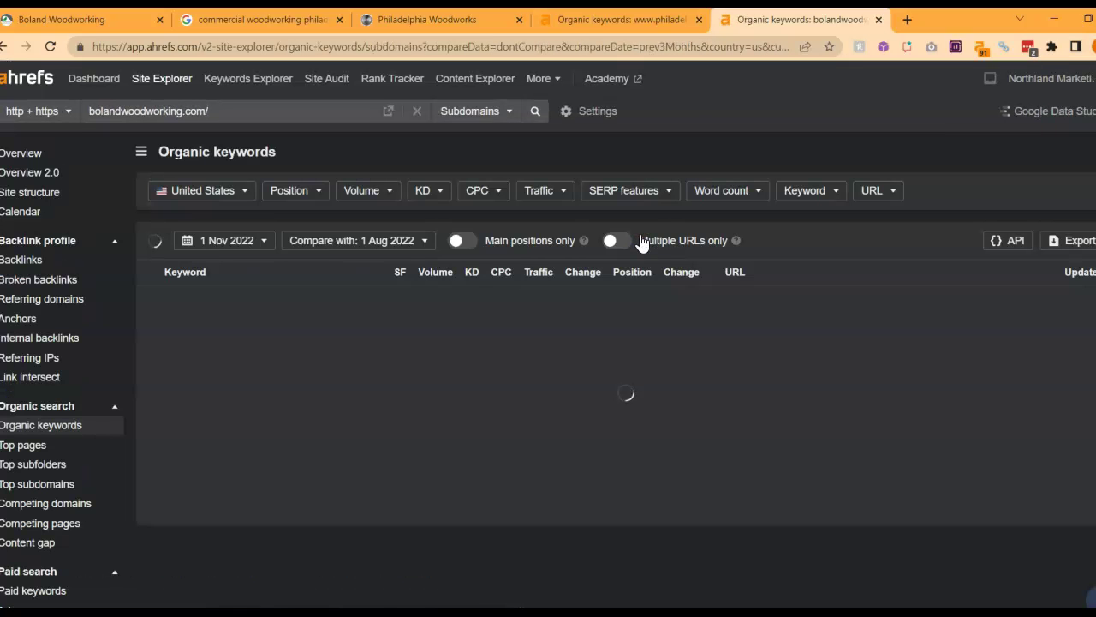
left_click(468, 283)
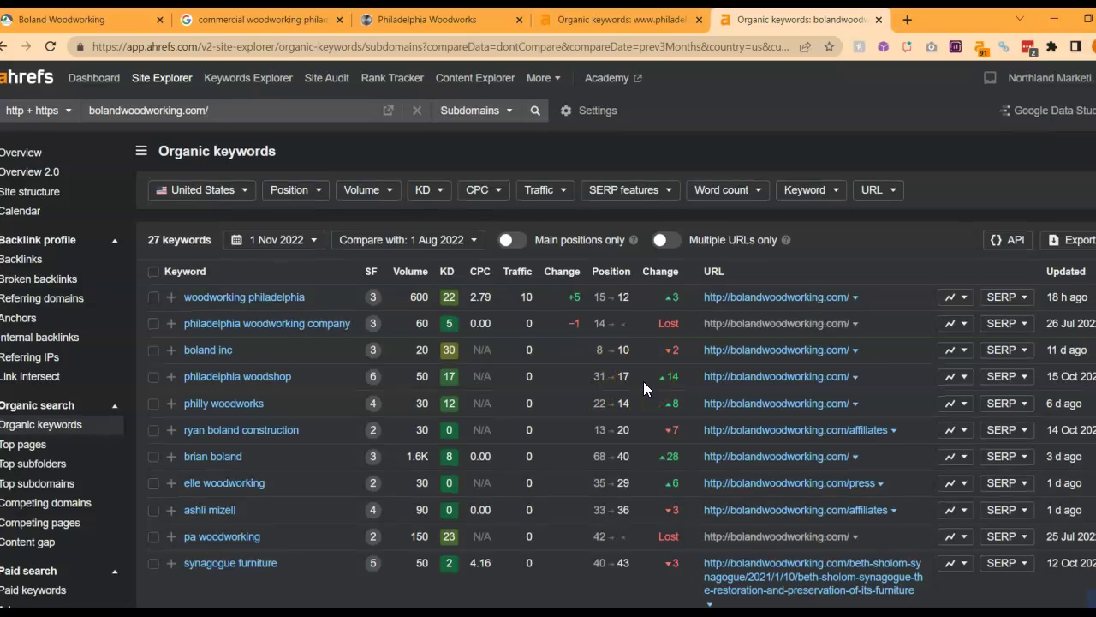
Review the full list of organic keywords and ranking positions for bolandwoodworking.com.
scroll(643, 388, "down", 3)
scroll(643, 388, "down", 3)
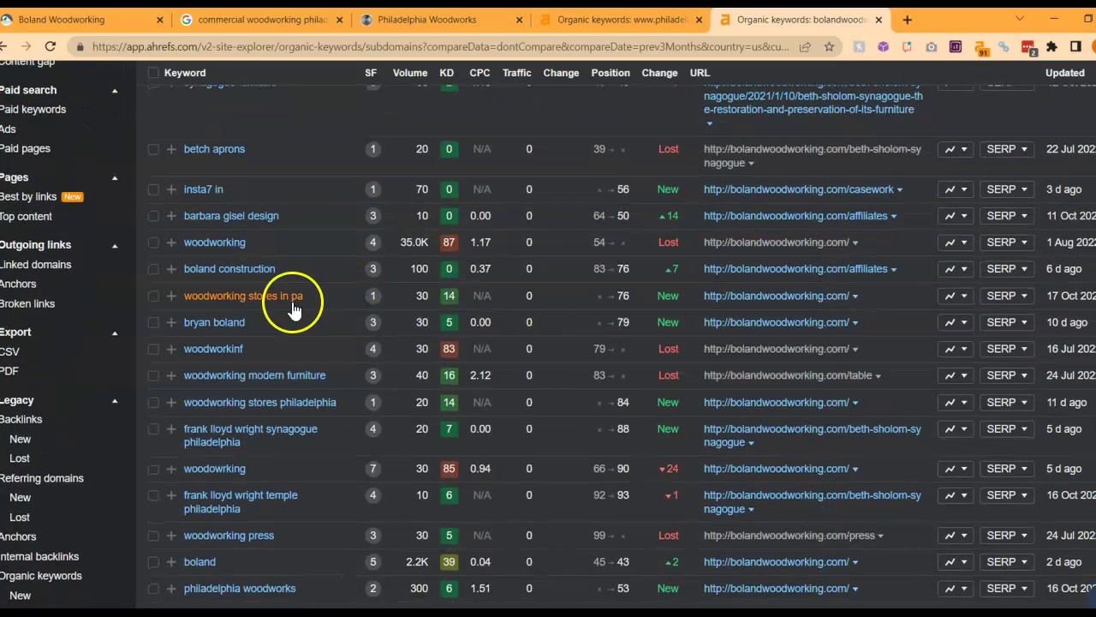
scroll(406, 434, "down", 1)
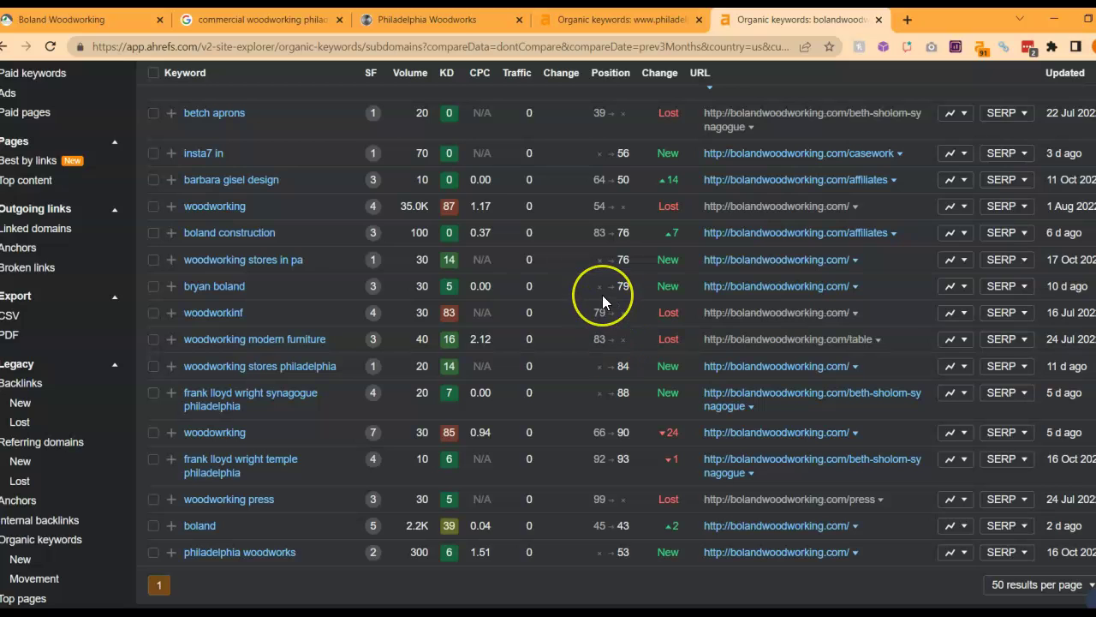
scroll(602, 296, "up", 4)
scroll(602, 300, "up", 3)
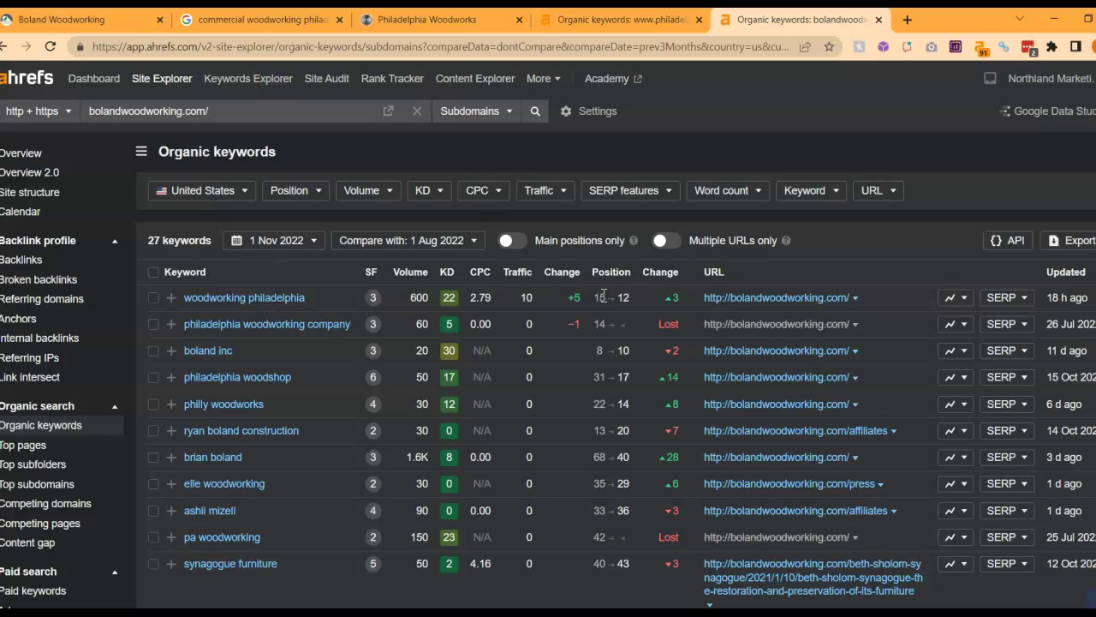
left_click(197, 384)
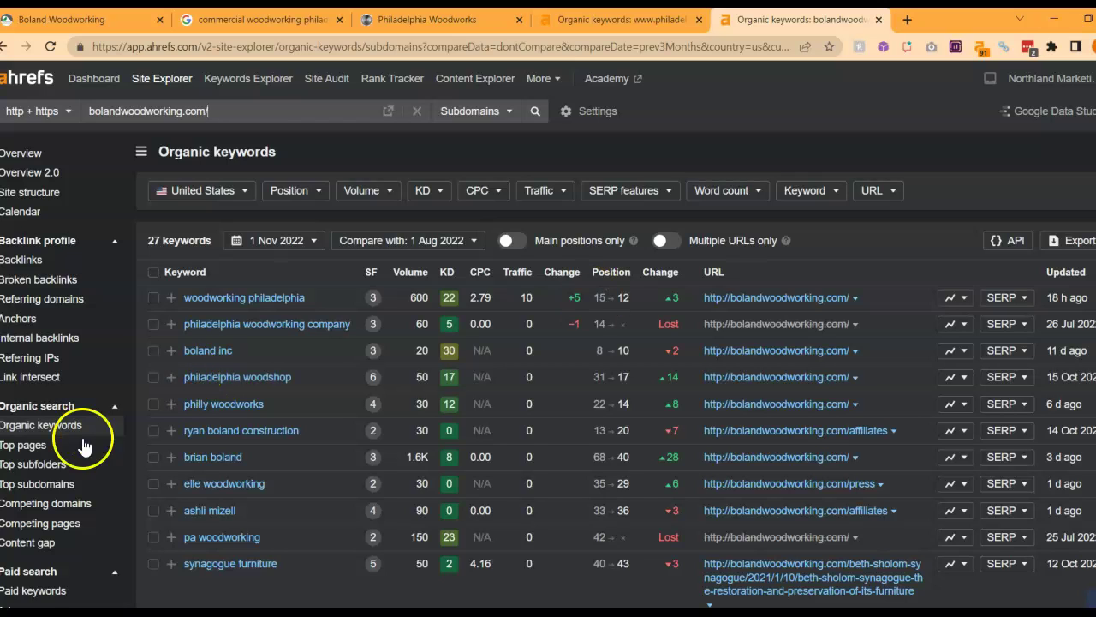